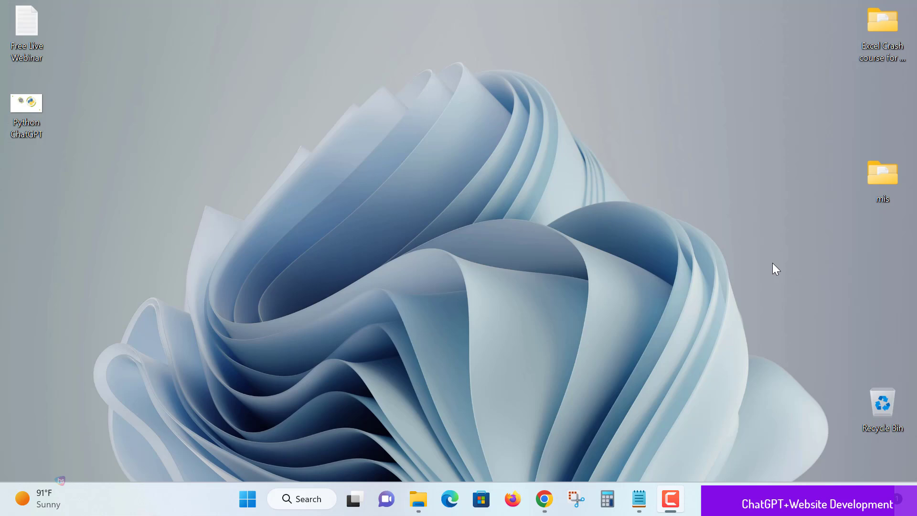
- Ask ChatGPT to build a website template with source code, correcting 'souce' to 'source' first
{"action": "left_click", "coordinate": [544, 499]}
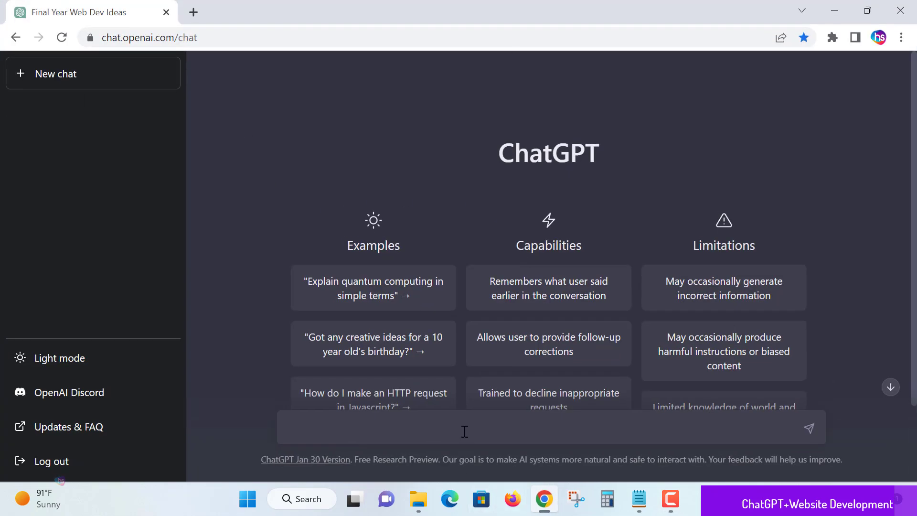
{"action": "type", "text": "build a "}
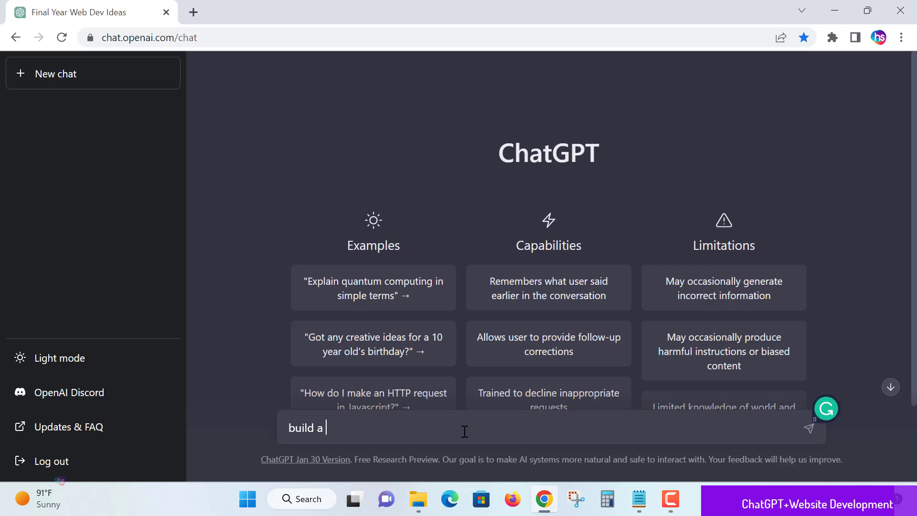
{"action": "type", "text": "website "}
{"action": "type", "text": "template "}
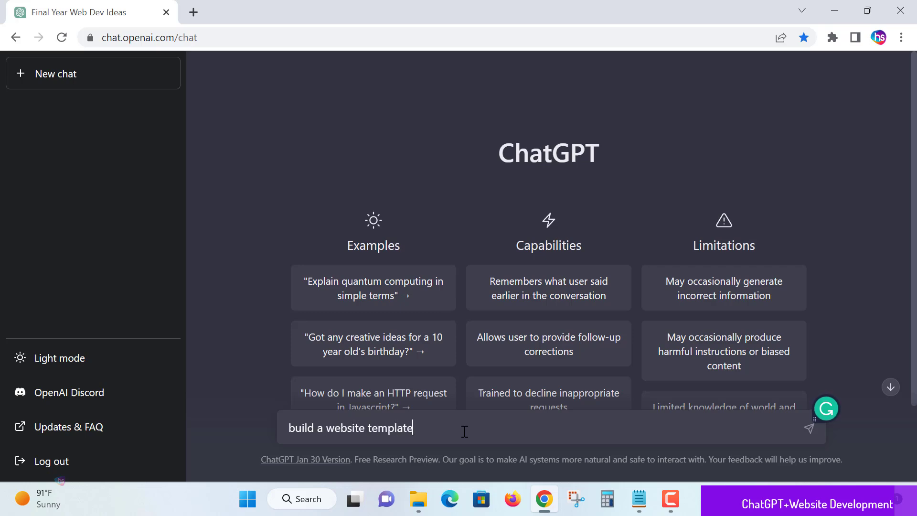
{"action": "type", "text": "f"}
{"action": "key", "text": "BackSpace"}
{"action": "type", "text": "wi"}
{"action": "type", "text": "th souce "}
{"action": "type", "text": "code"}
{"action": "left_click", "coordinate": [465, 428]}
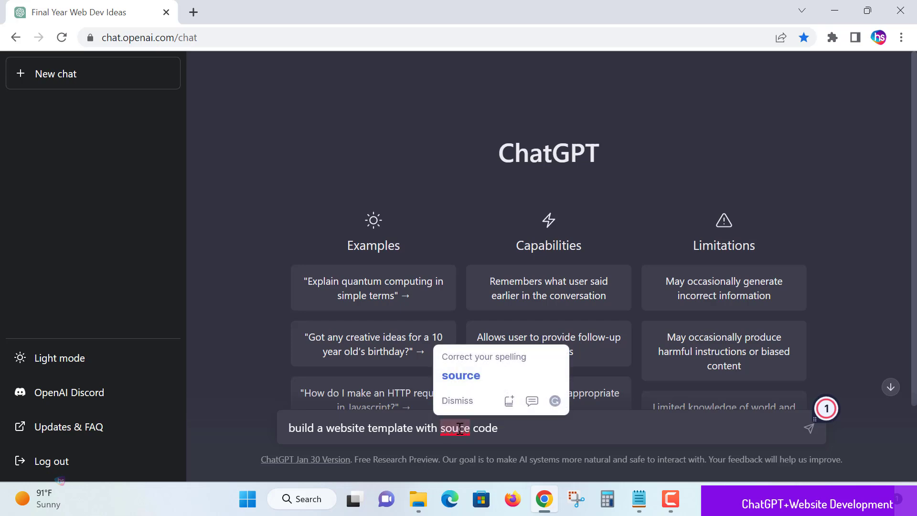
{"action": "left_click", "coordinate": [461, 375]}
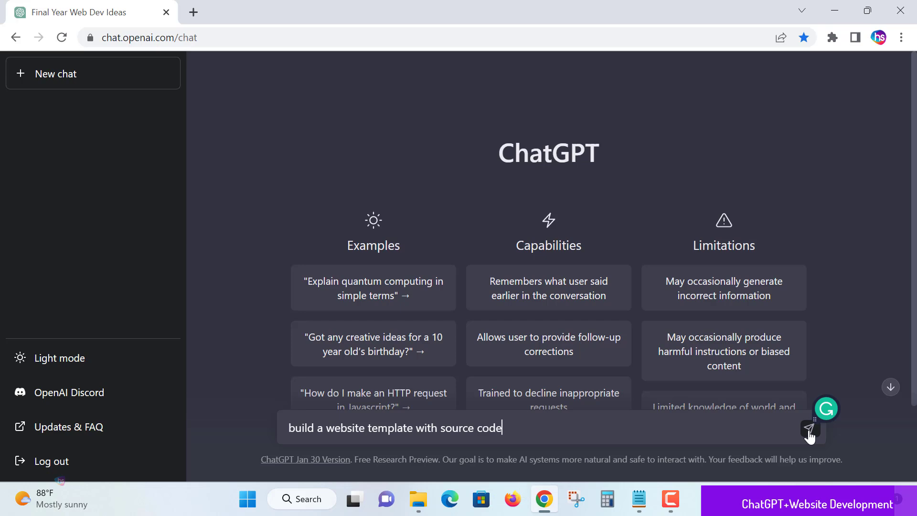
{"action": "left_click", "coordinate": [810, 433]}
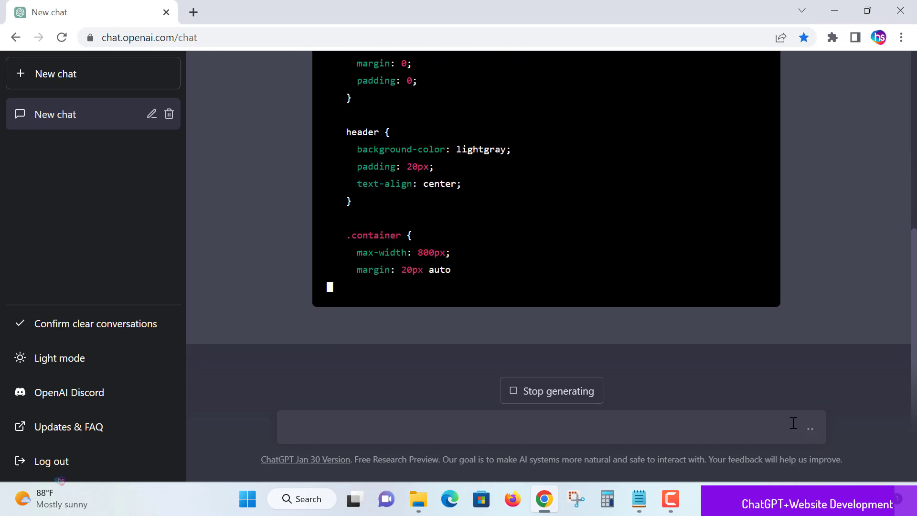
{"action": "scroll", "coordinate": [737, 261], "scroll_direction": "up", "scroll_amount": 5}
{"action": "scroll", "coordinate": [748, 261], "scroll_direction": "up", "scroll_amount": 3}
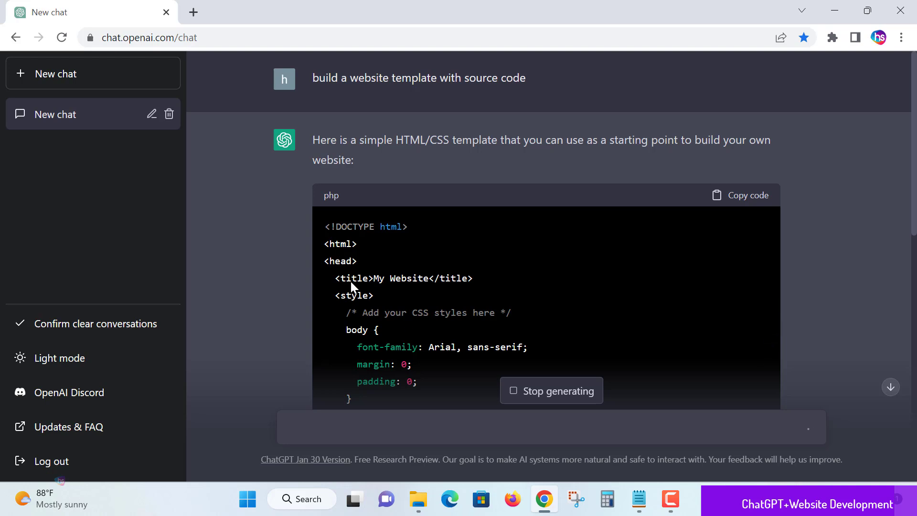
{"action": "scroll", "coordinate": [438, 252], "scroll_direction": "down", "scroll_amount": 2}
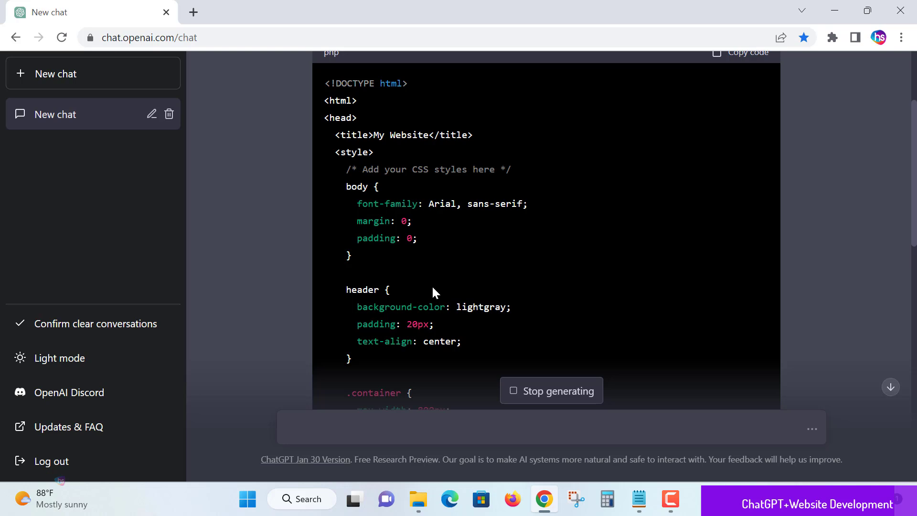
{"action": "scroll", "coordinate": [431, 284], "scroll_direction": "down", "scroll_amount": 2}
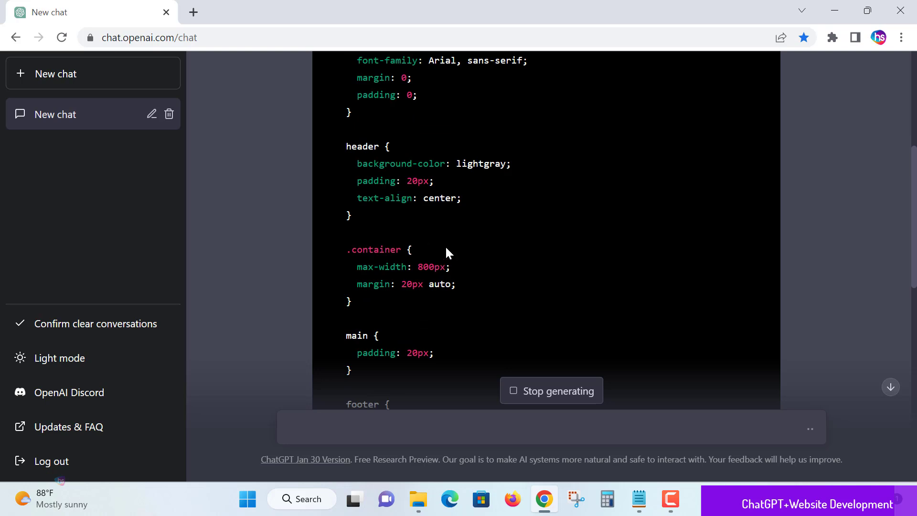
{"action": "scroll", "coordinate": [533, 249], "scroll_direction": "down", "scroll_amount": 3}
{"action": "scroll", "coordinate": [574, 244], "scroll_direction": "down", "scroll_amount": 3}
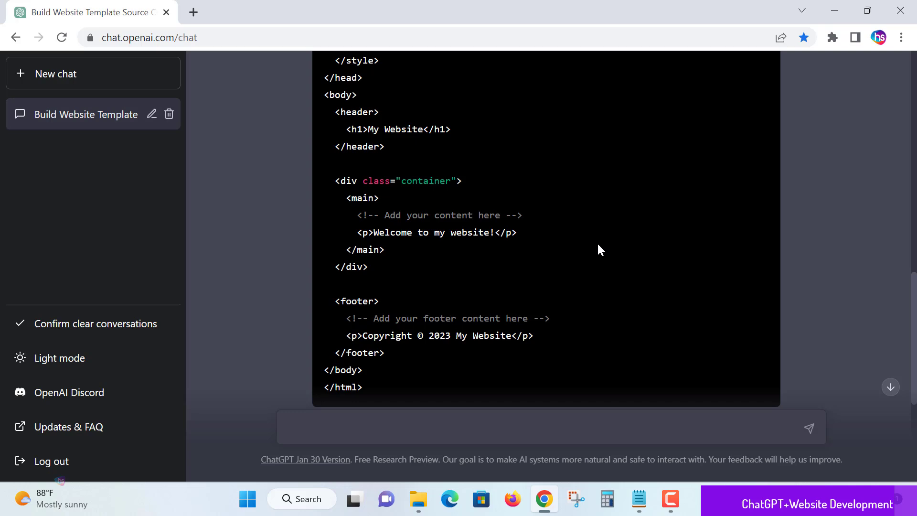
{"action": "scroll", "coordinate": [607, 240], "scroll_direction": "down", "scroll_amount": 5}
{"action": "scroll", "coordinate": [595, 261], "scroll_direction": "up", "scroll_amount": 2}
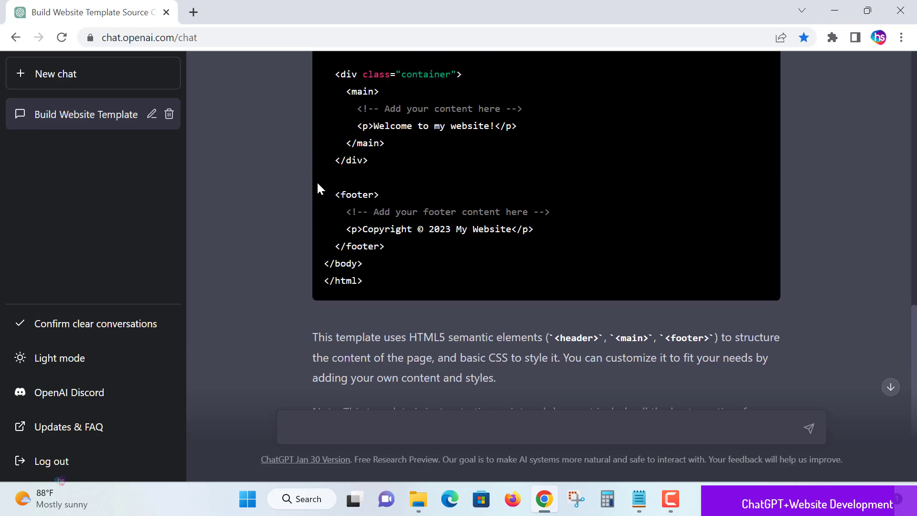
{"action": "left_click_drag", "start_coordinate": [318, 187], "coordinate": [373, 258]}
{"action": "left_click", "coordinate": [446, 273]}
{"action": "scroll", "coordinate": [529, 270], "scroll_direction": "down", "scroll_amount": 1}
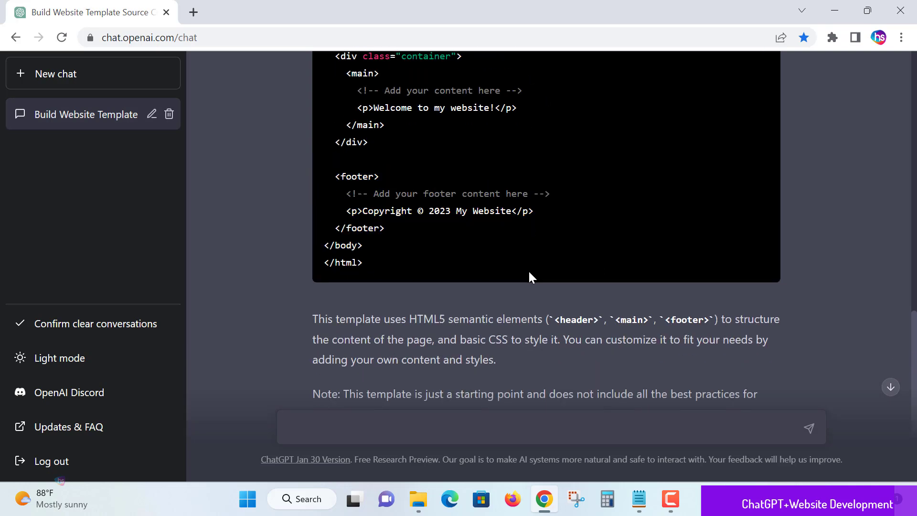
{"action": "scroll", "coordinate": [528, 270], "scroll_direction": "down", "scroll_amount": 2}
{"action": "scroll", "coordinate": [528, 270], "scroll_direction": "down", "scroll_amount": 1}
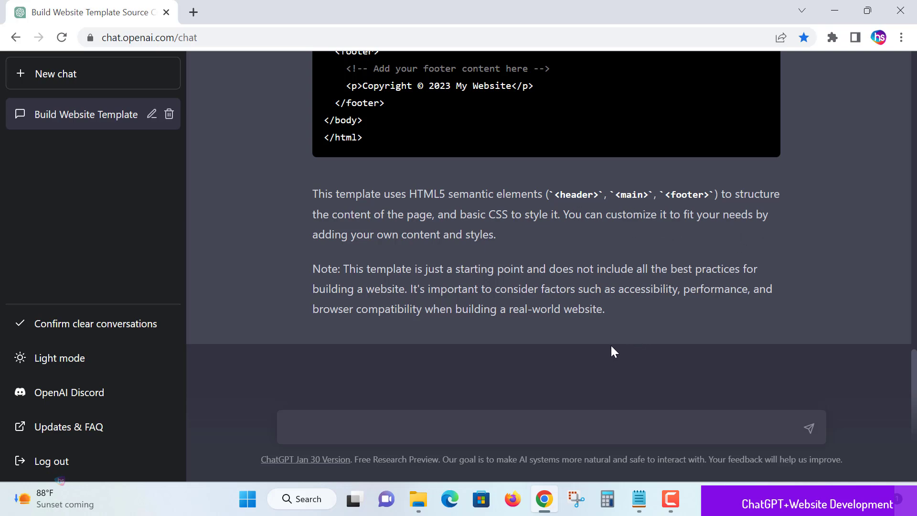
{"action": "scroll", "coordinate": [611, 344], "scroll_direction": "up", "scroll_amount": 5}
{"action": "scroll", "coordinate": [610, 343], "scroll_direction": "up", "scroll_amount": 5}
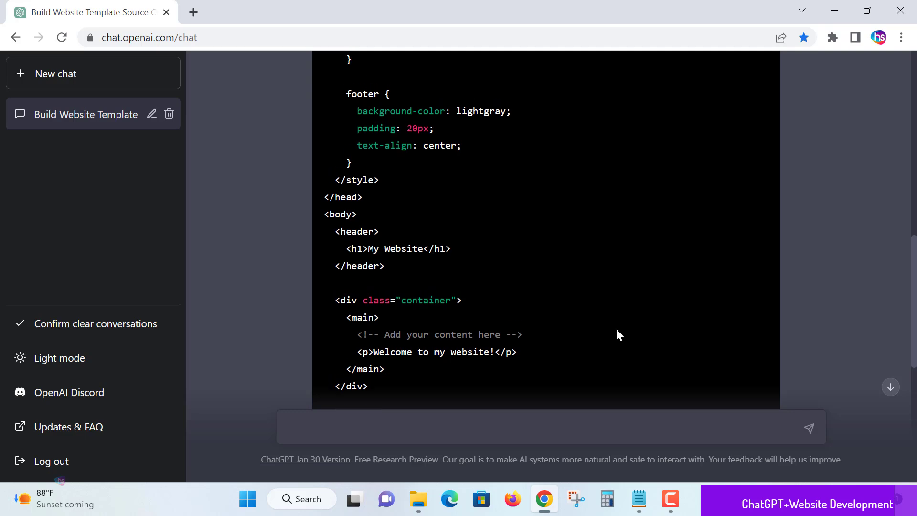
{"action": "scroll", "coordinate": [619, 335], "scroll_direction": "up", "scroll_amount": 5}
{"action": "scroll", "coordinate": [620, 335], "scroll_direction": "up", "scroll_amount": 5}
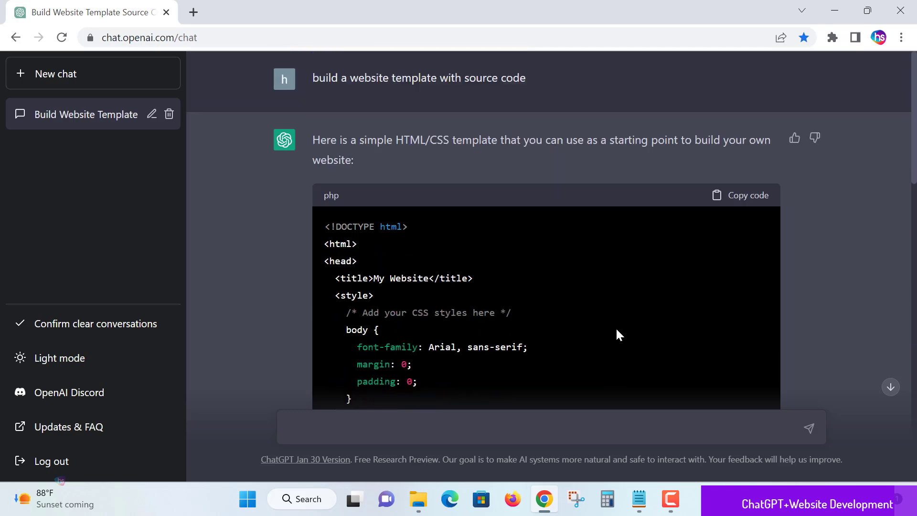